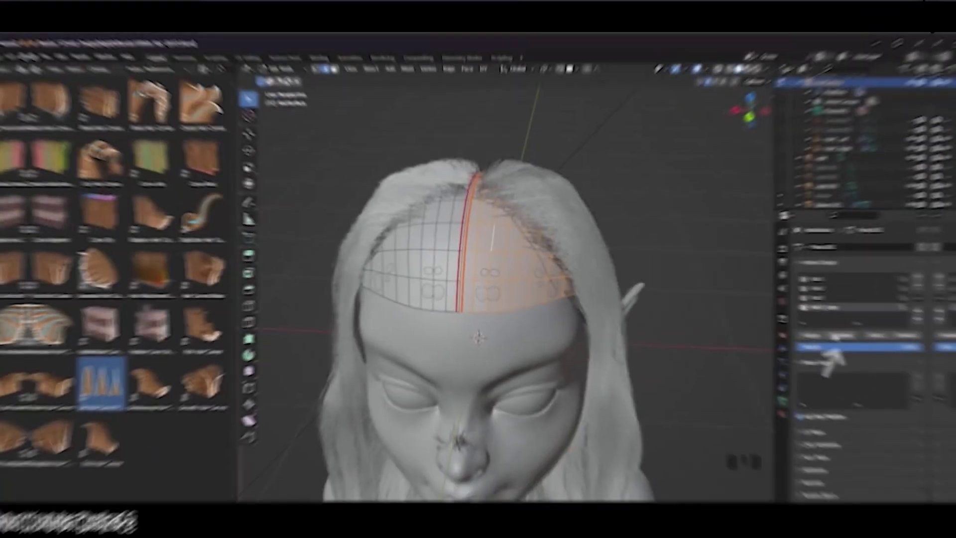
# Invert the head model's selection and switch it into Weight Paint mode.
pyautogui.hotkey('ctrl', 'Tab')
pyautogui.hotkey('ctrl', 'i')
pyautogui.hotkey('ctrl', 'Tab')
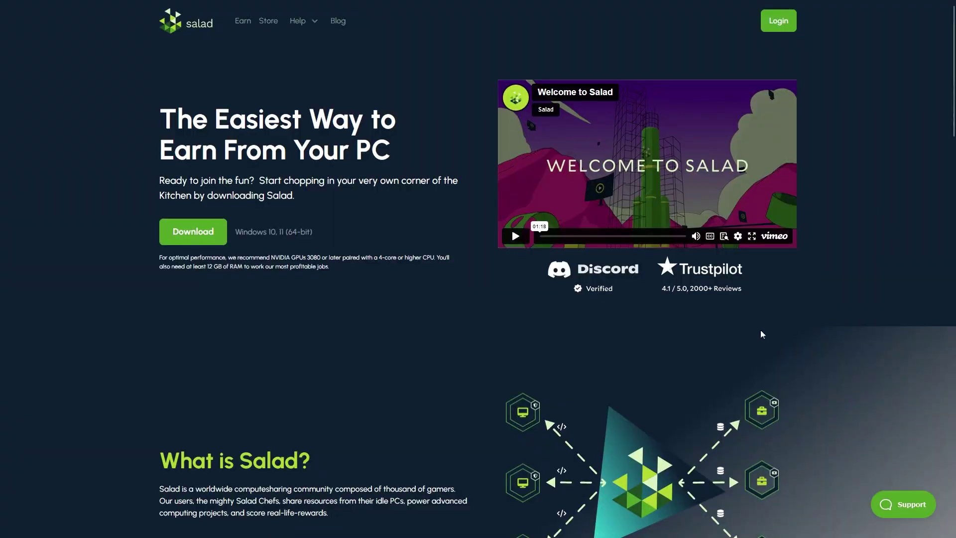
# Open Salad's Trustpilot page showing its 4.0 rating from 2,199 reviews.
pyautogui.click(687, 275)
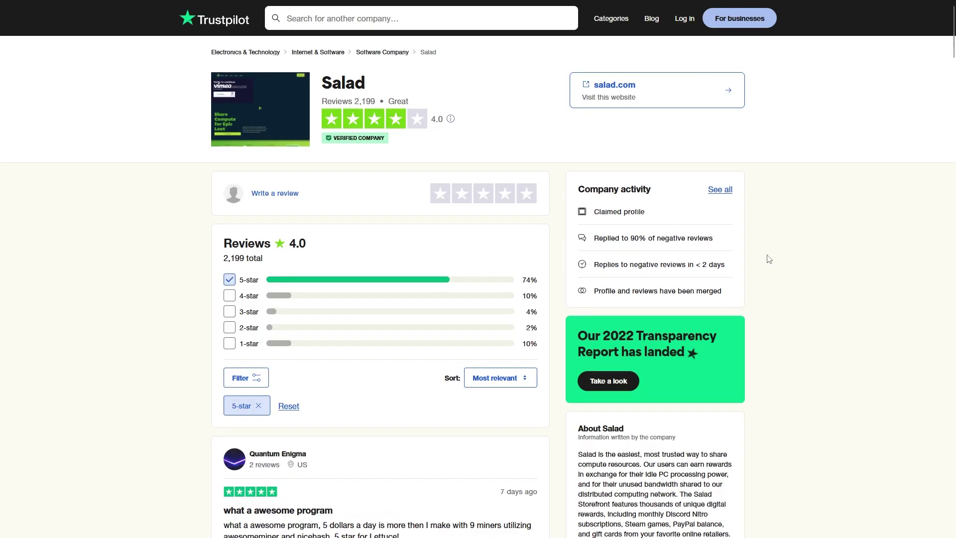
pyautogui.scroll(-6, 772, 259)
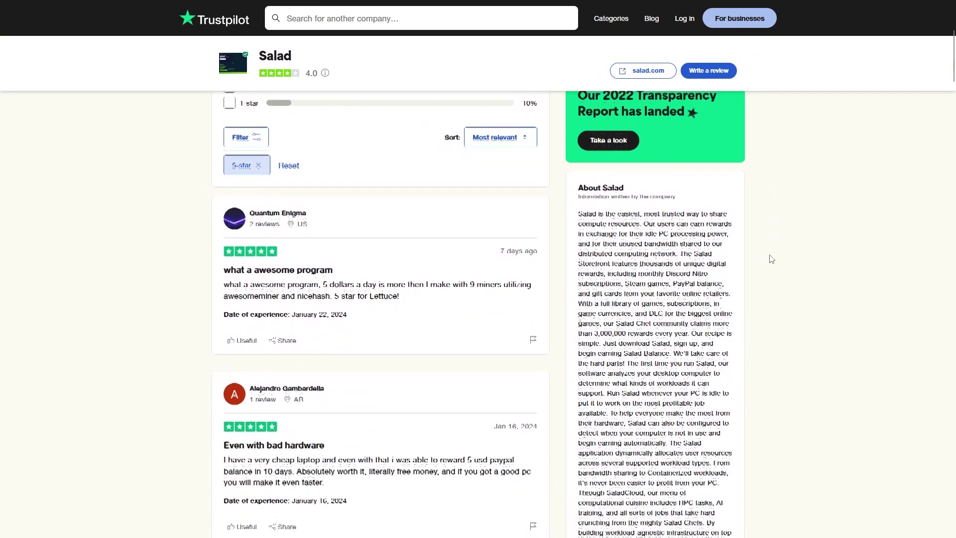
pyautogui.scroll(-6, 772, 259)
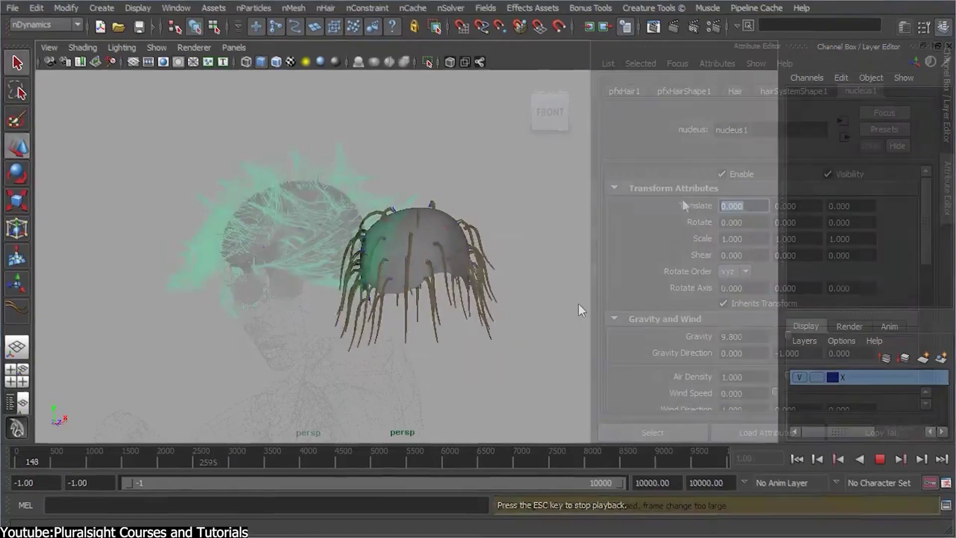
# Paint new follicles across the top of the scalp and set the Squirrel fur Roll to about 0.73.
pyautogui.click(677, 189)
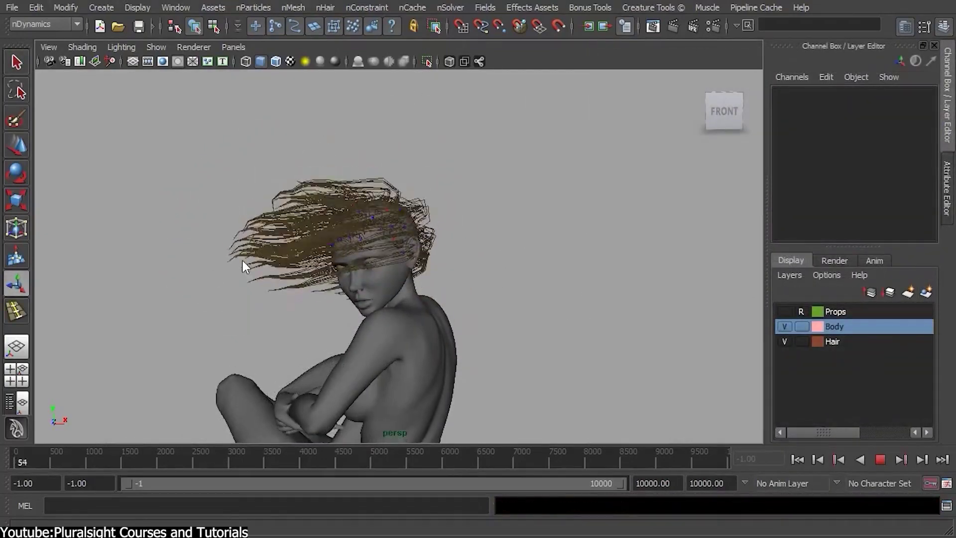
pyautogui.keyDown('alt'); pyautogui.moveTo(242, 260); pyautogui.dragTo(399, 250, button='right'); pyautogui.keyUp('alt')
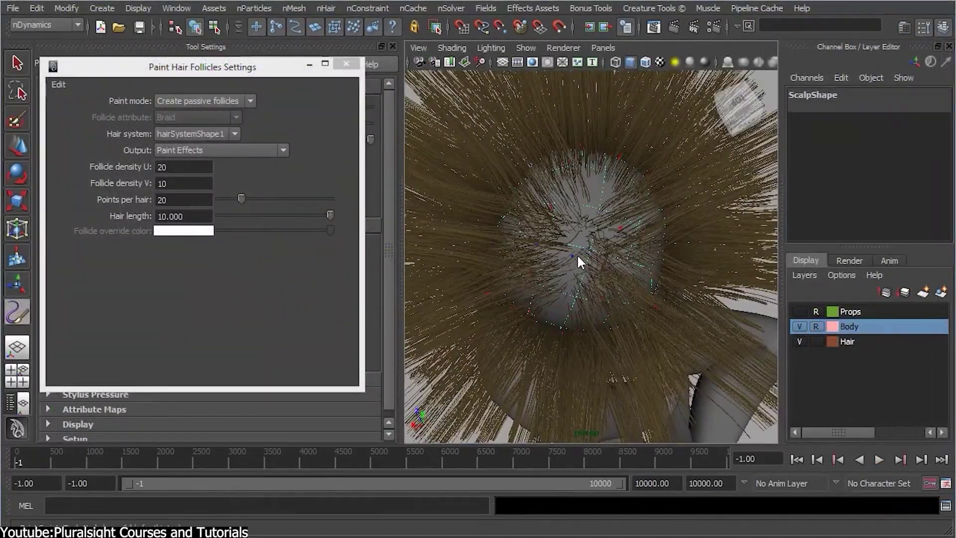
pyautogui.moveTo(577, 253)
pyautogui.mouseDown()
pyautogui.moveTo(570, 199)
pyautogui.moveTo(620, 232)
pyautogui.moveTo(609, 268)
pyautogui.moveTo(567, 312)
pyautogui.moveTo(528, 232)
pyautogui.mouseUp()
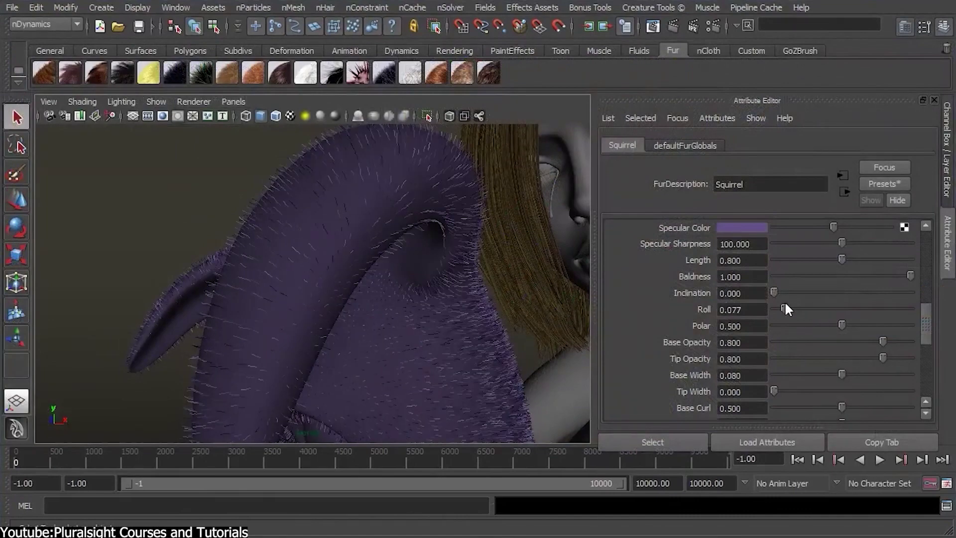
pyautogui.moveTo(785, 305); pyautogui.dragTo(851, 305)
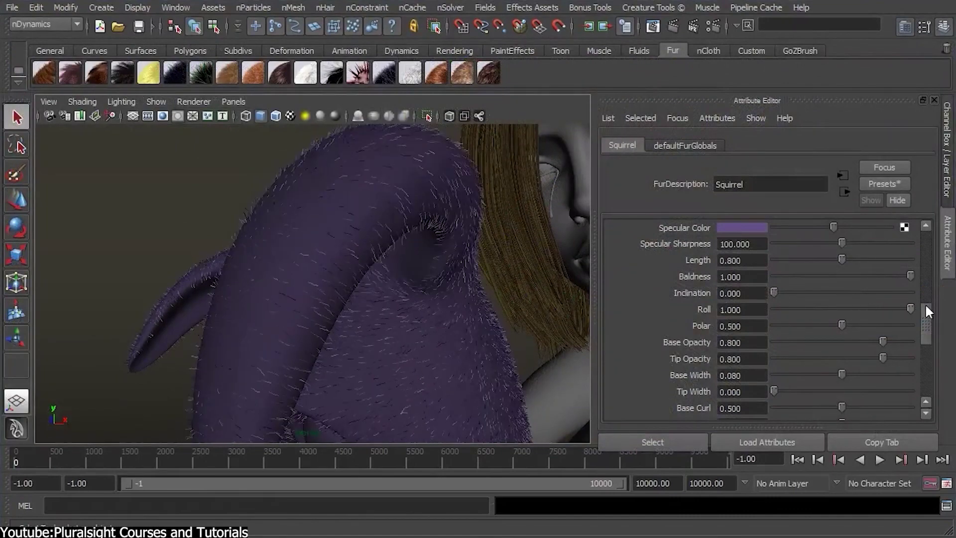
pyautogui.moveTo(910, 309); pyautogui.dragTo(865, 297)
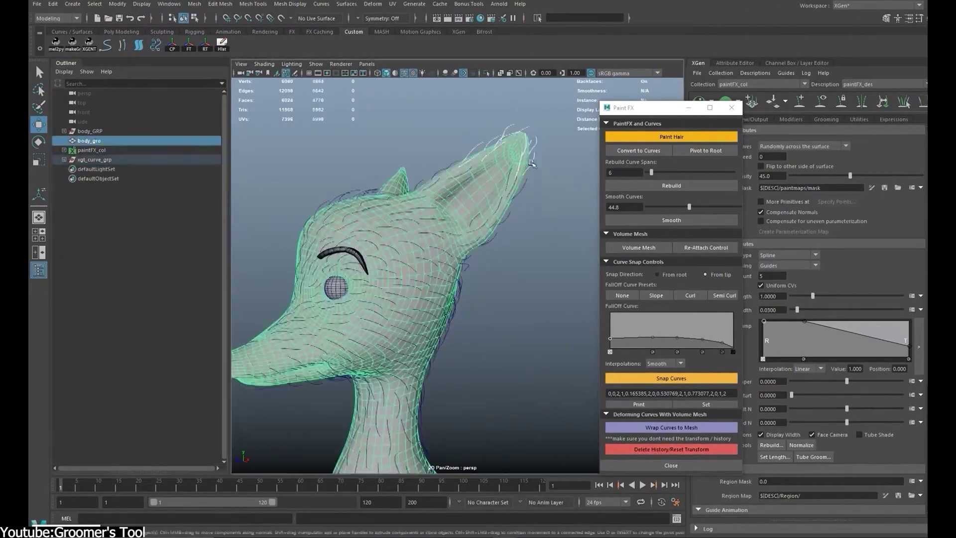
# Frame the neck and head, then select the scalp mesh and inspect its hair system settings.
pyautogui.keyDown('alt'); pyautogui.moveTo(438, 279); pyautogui.dragTo(478, 259, button='right'); pyautogui.keyUp('alt')
pyautogui.keyDown('alt'); pyautogui.moveTo(478, 259); pyautogui.dragTo(418, 298, button='middle'); pyautogui.keyUp('alt')
pyautogui.click(451, 305)
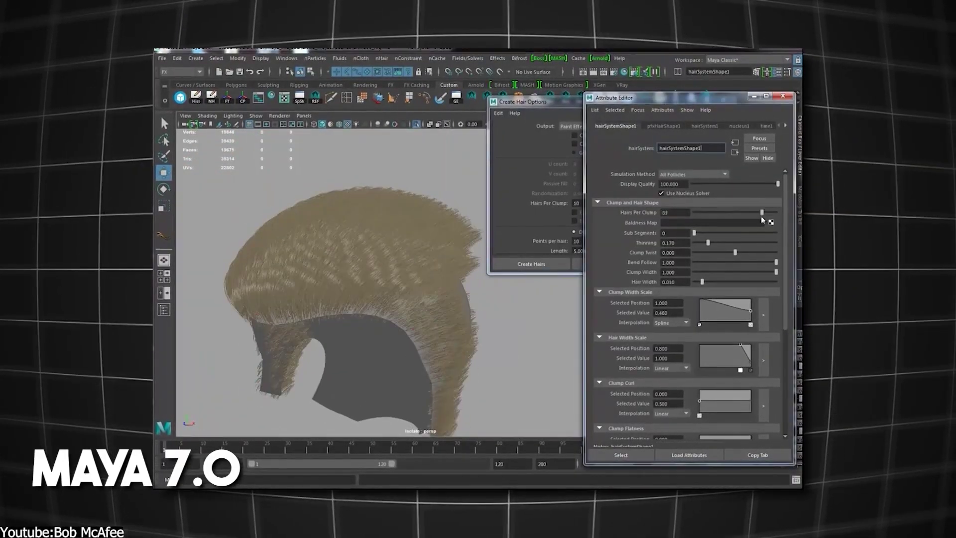
pyautogui.keyDown('alt'); pyautogui.moveTo(406, 324); pyautogui.dragTo(351, 210); pyautogui.keyUp('alt')
pyautogui.click(351, 210)
pyautogui.click(351, 210)
pyautogui.scroll(-5, 665, 349)
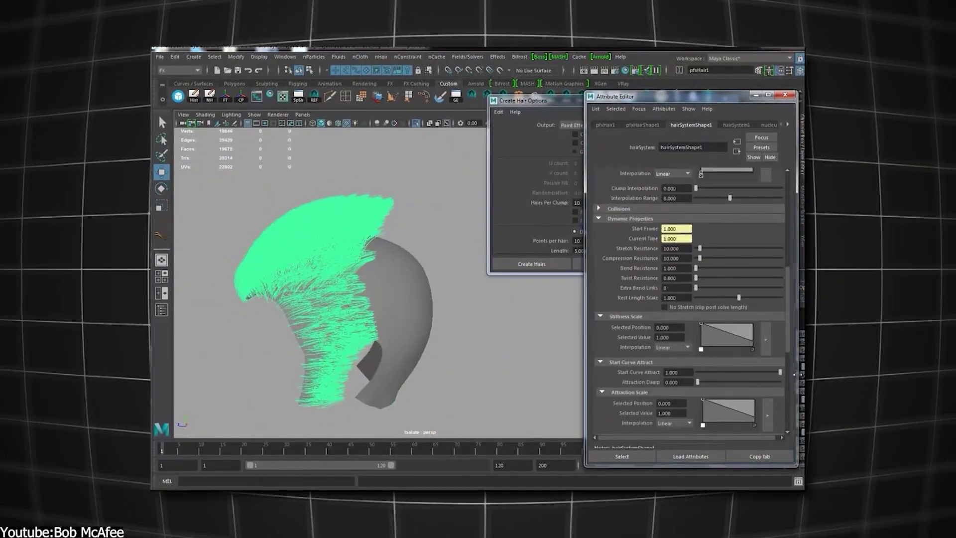
pyautogui.click(414, 309)
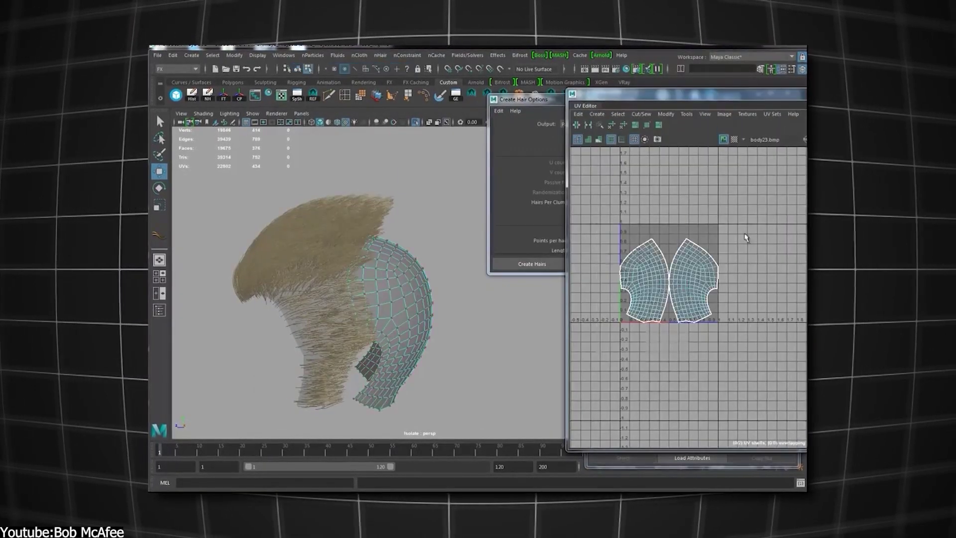
pyautogui.press('r')
# Grow a second nHair system on the scalp and review it from a front three-quarter angle.
pyautogui.click(582, 141)
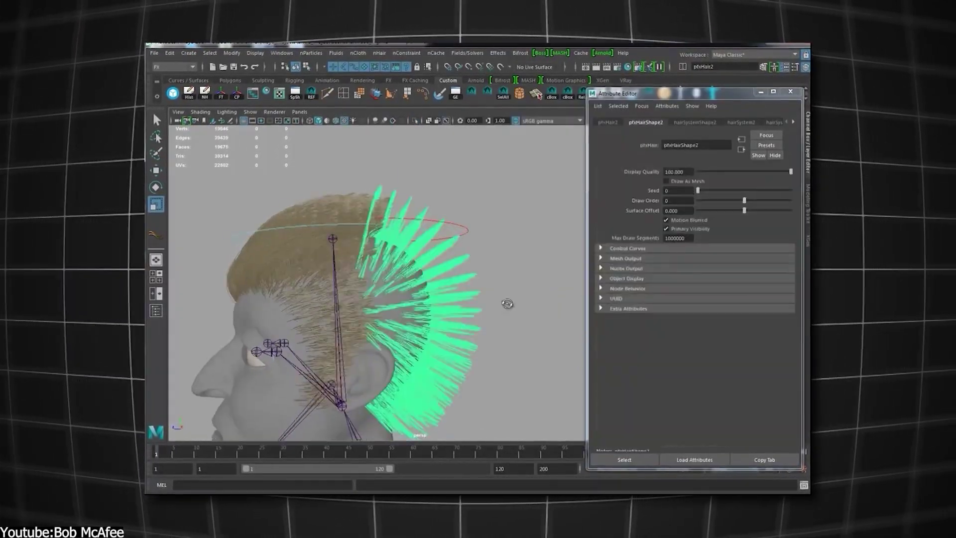
pyautogui.click(379, 53)
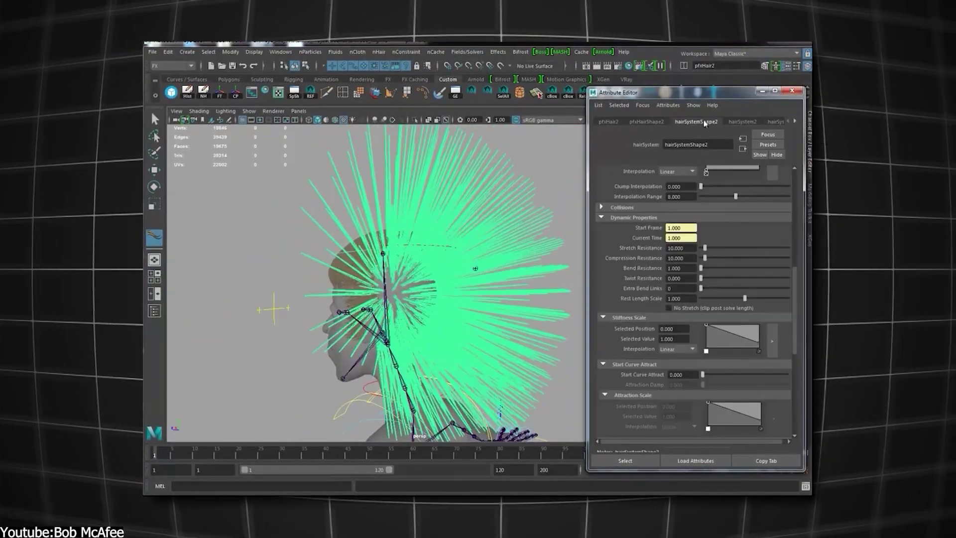
pyautogui.moveTo(703, 364); pyautogui.dragTo(789, 367)
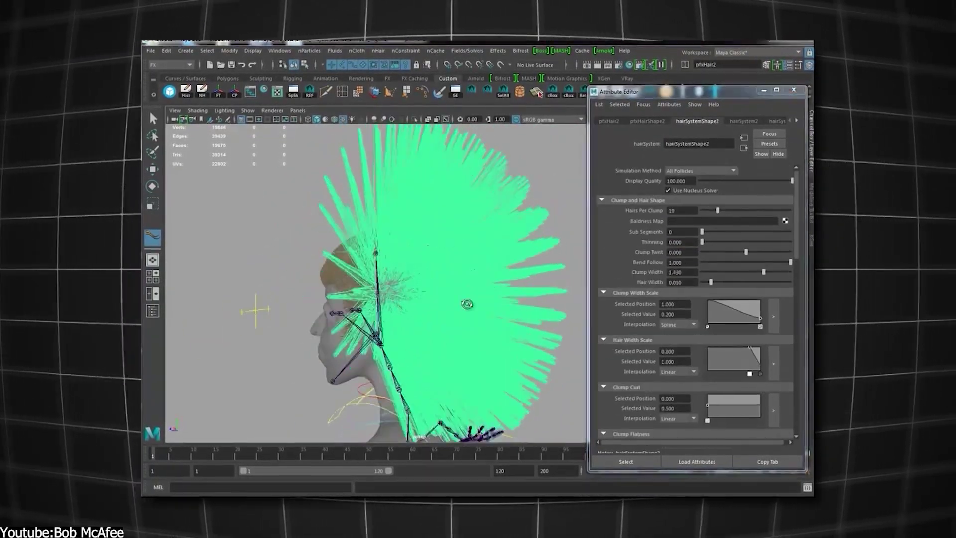
pyautogui.click(548, 174)
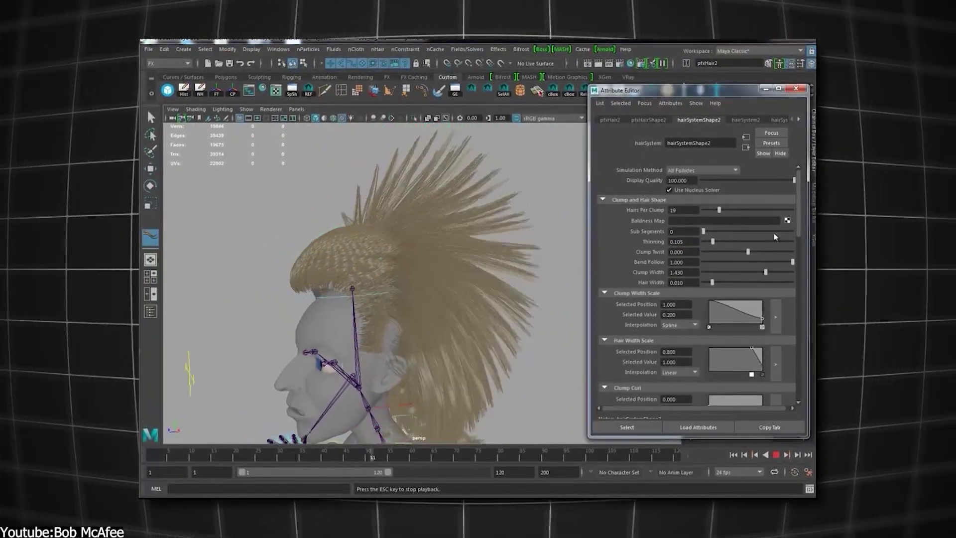
pyautogui.keyDown('alt'); pyautogui.moveTo(461, 325); pyautogui.dragTo(359, 250); pyautogui.keyUp('alt')
pyautogui.press('Escape')
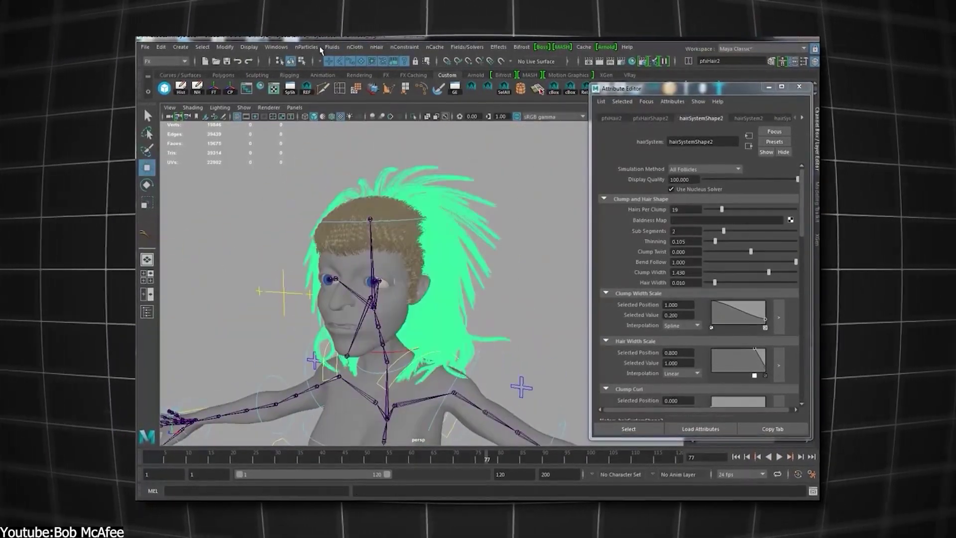
pyautogui.click(376, 46)
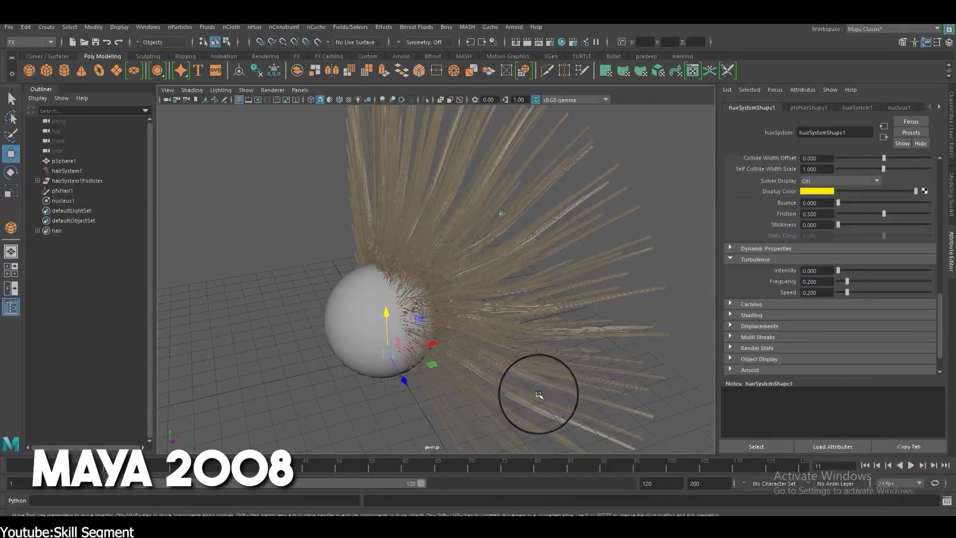
# Make the sphere a passive collider and play the simulation to test hair collision.
pyautogui.click(148, 27)
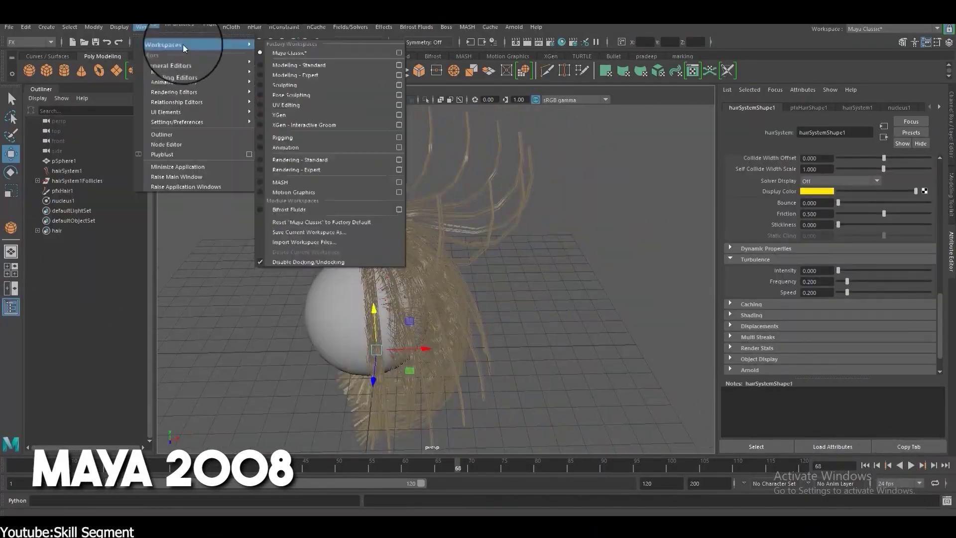
pyautogui.click(299, 51)
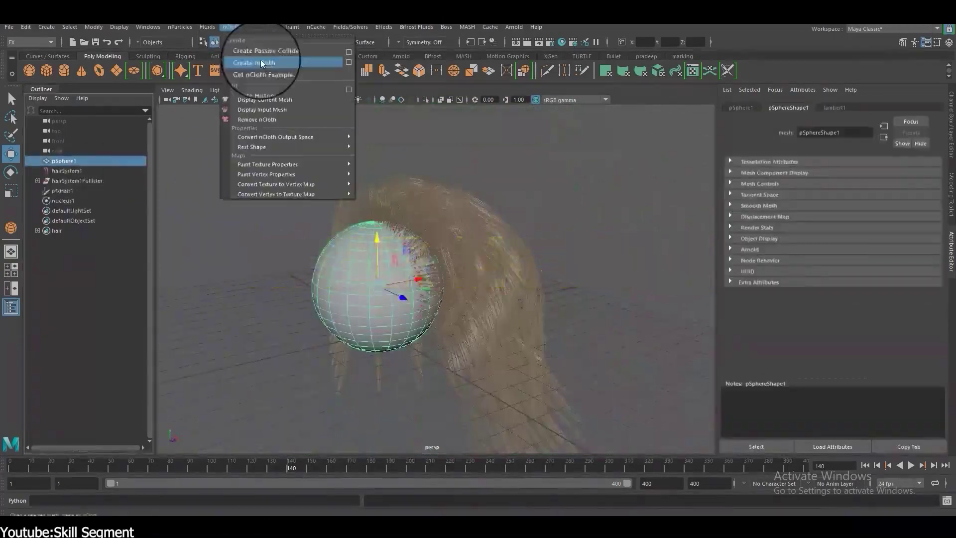
pyautogui.click(266, 54)
pyautogui.click(910, 465)
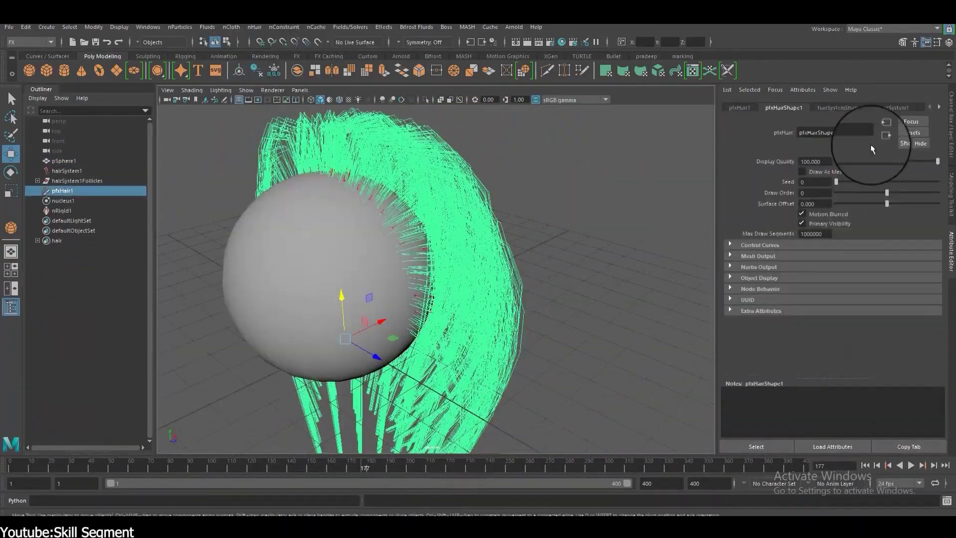
pyautogui.click(840, 107)
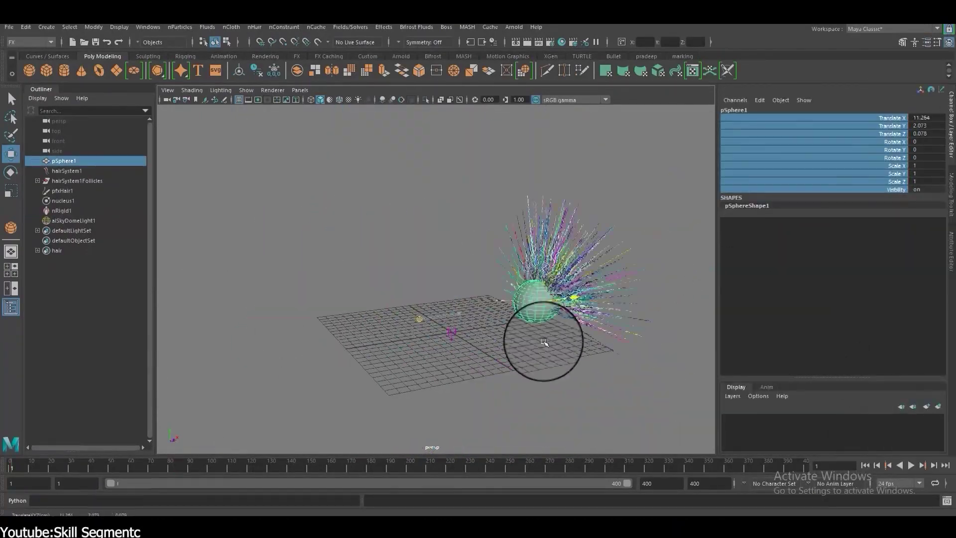
# Move the sphere through the hair, rewind to the first frame, and show nucleus1's gravity and wind settings.
pyautogui.click(297, 55)
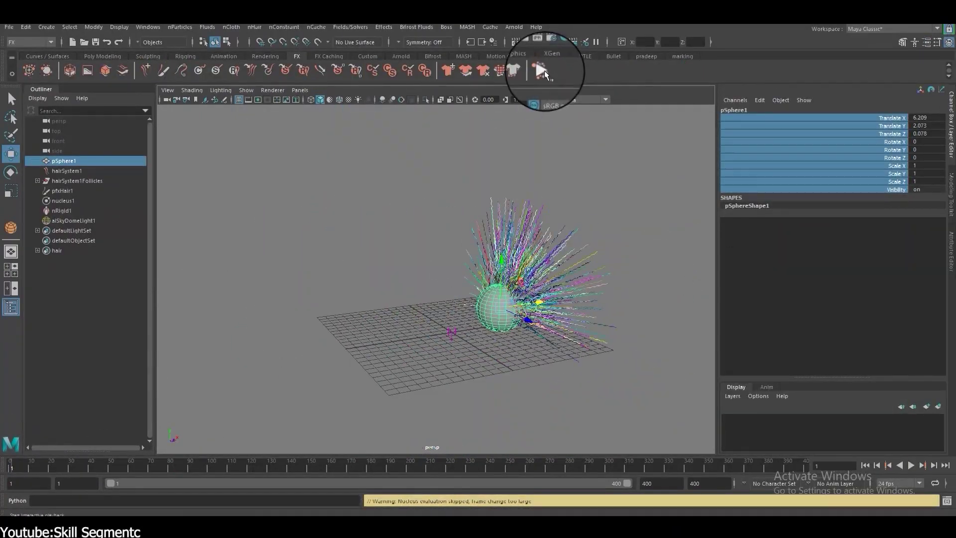
pyautogui.moveTo(521, 309); pyautogui.dragTo(545, 277)
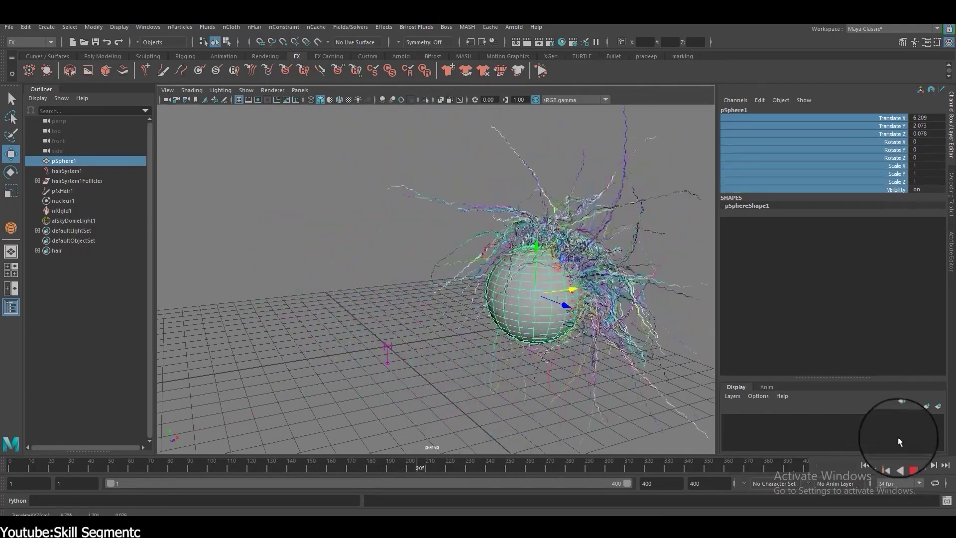
pyautogui.click(866, 465)
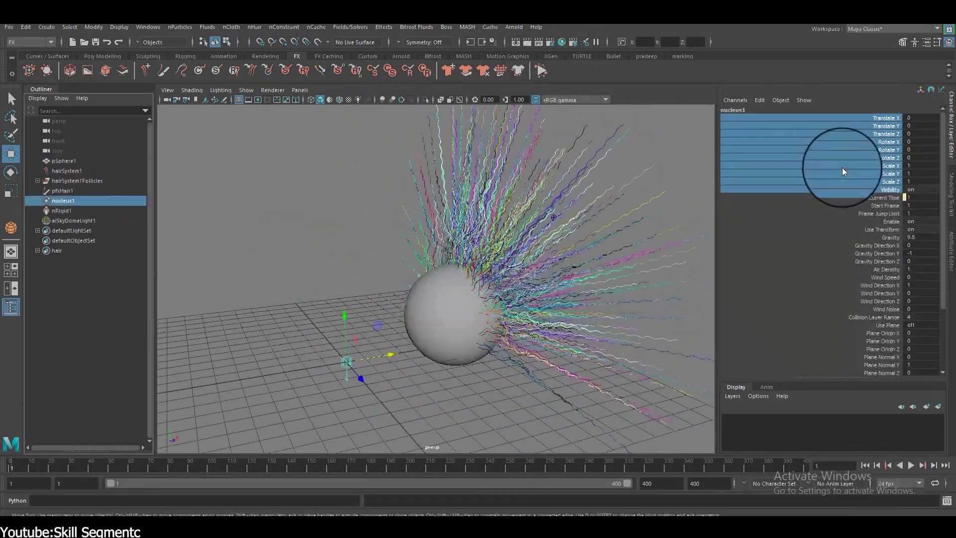
pyautogui.hotkey('ctrl', 'a')
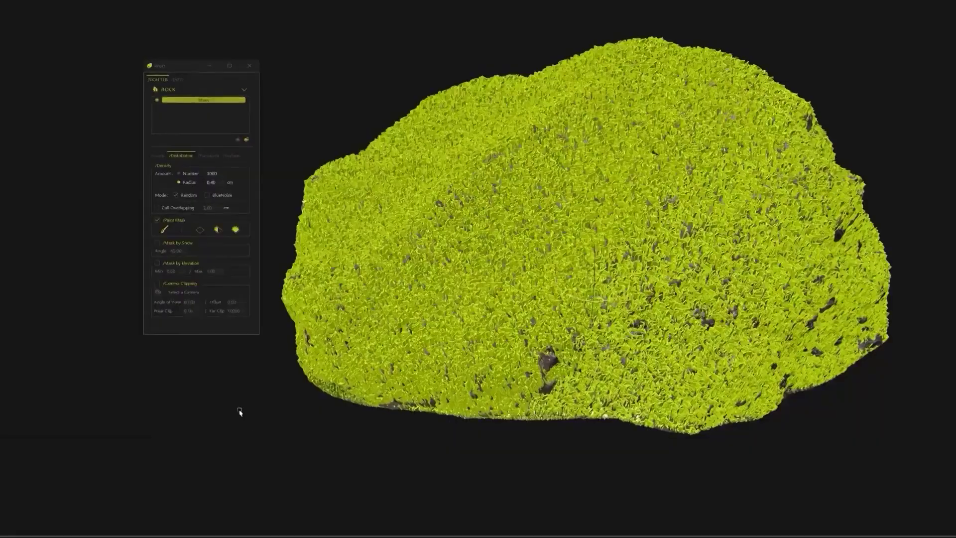
# Keep moss off downward faces, set strength to 2, re-wrap the hex mesh, then place and resize stamp So_032.
pyautogui.click(157, 243)
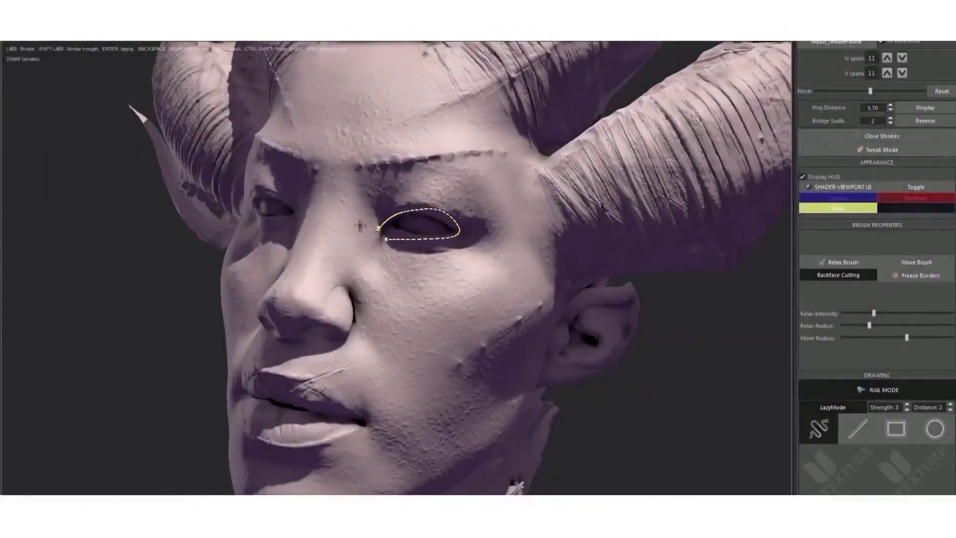
pyautogui.click(907, 408)
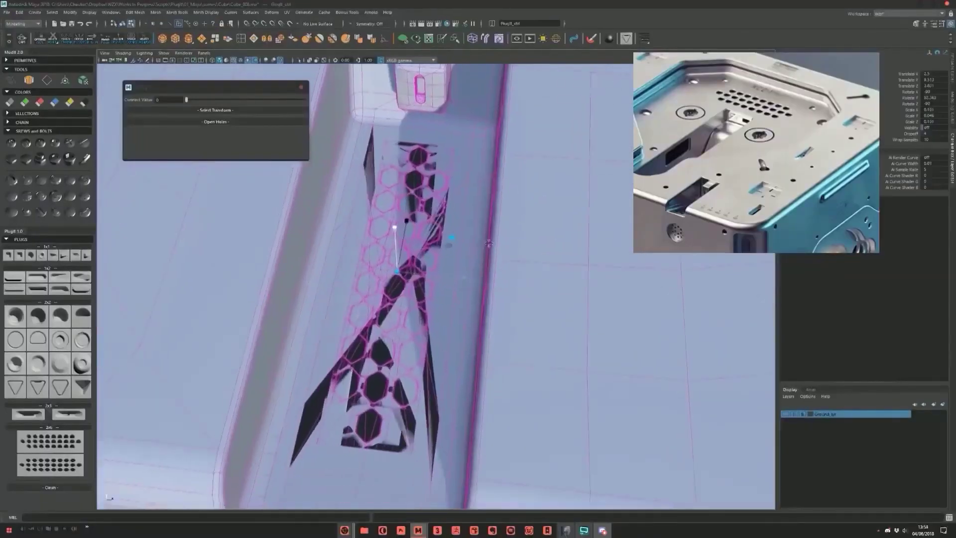
pyautogui.moveTo(186, 100); pyautogui.dragTo(216, 101)
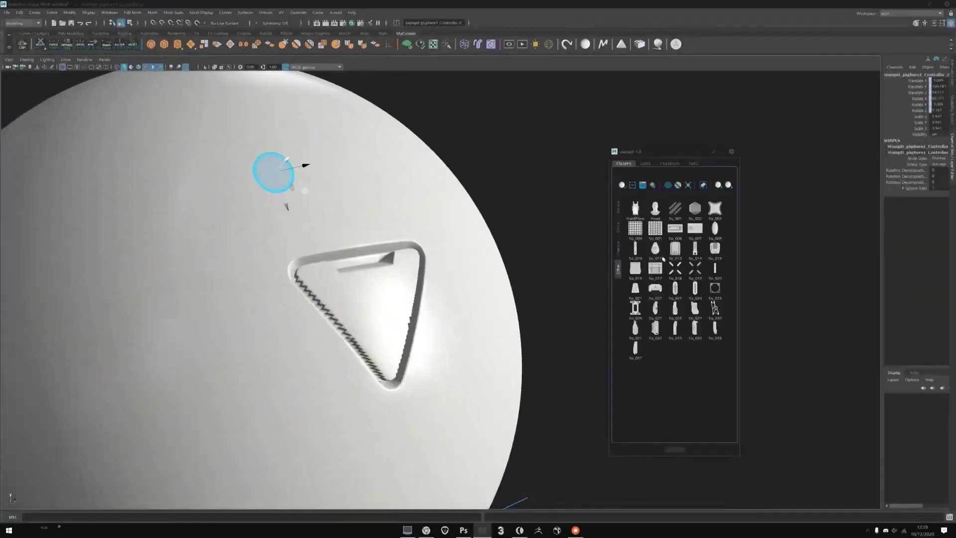
pyautogui.click(655, 328)
pyautogui.moveTo(549, 443)
pyautogui.mouseDown()
pyautogui.moveTo(576, 458)
pyautogui.moveTo(560, 452)
pyautogui.mouseUp()
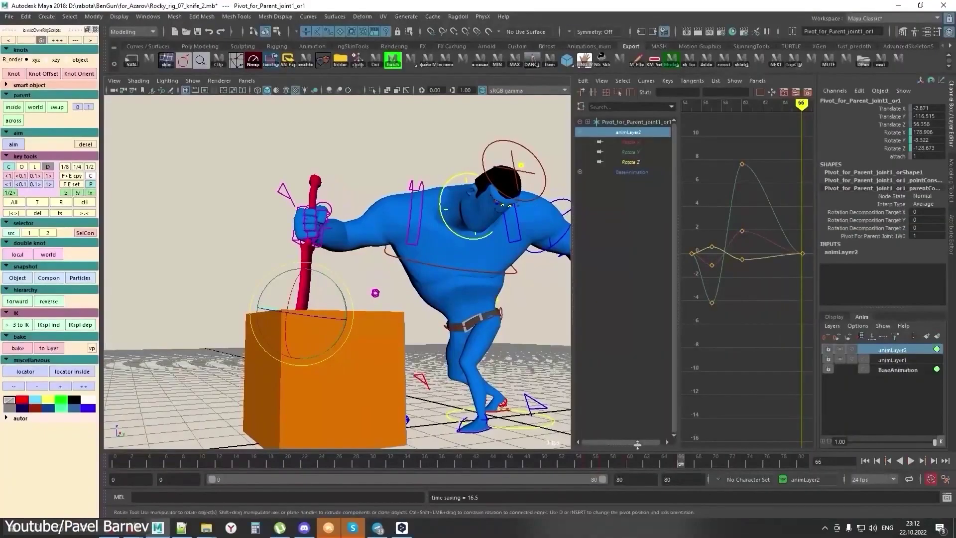
# Scrub the timeline from frame 66 back to frame 60.
pyautogui.moveTo(642, 463); pyautogui.dragTo(630, 464)
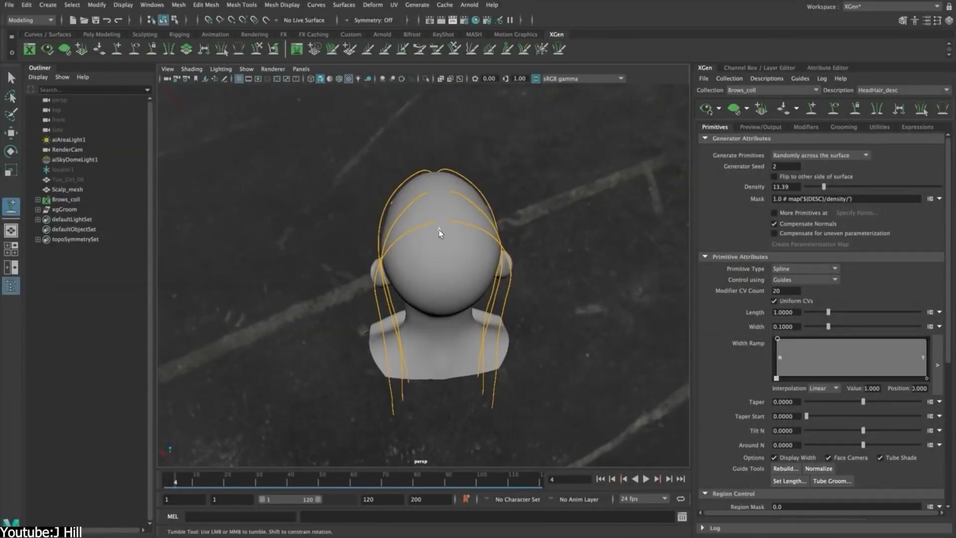
pyautogui.click(439, 233)
pyautogui.keyDown('alt'); pyautogui.moveTo(418, 250); pyautogui.dragTo(372, 299); pyautogui.keyUp('alt')
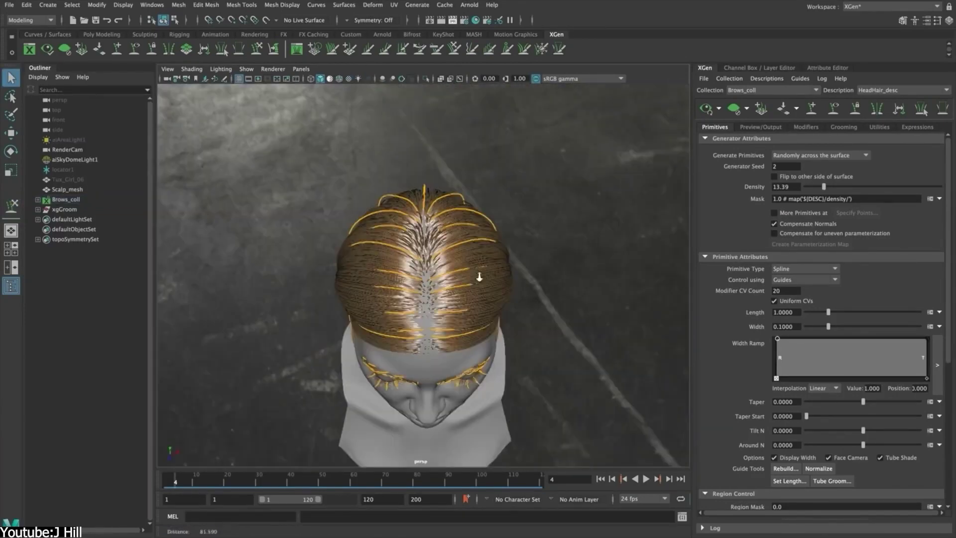
pyautogui.scroll(-3, 781, 364)
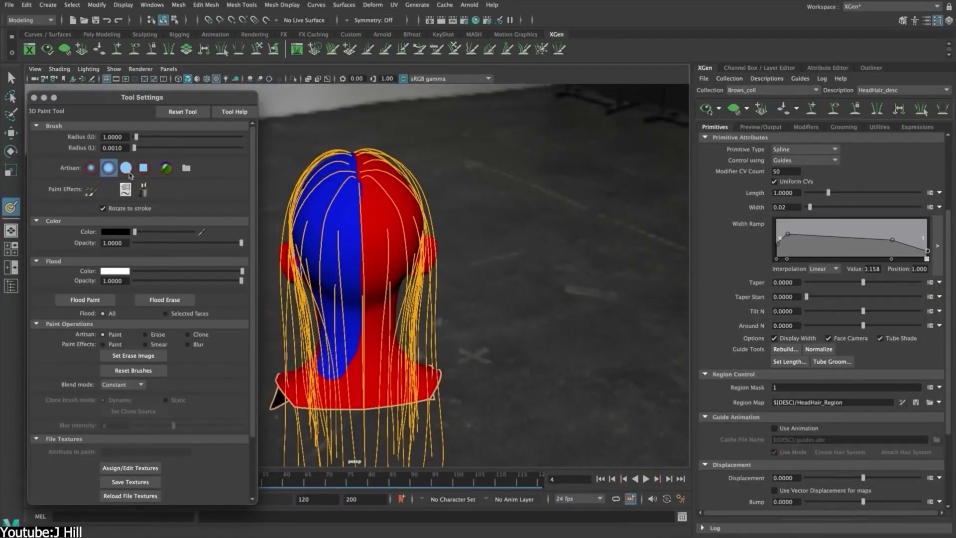
# Paint the red hair region on the head, open the clumping map setup, and edit Noise Frequency.
pyautogui.moveTo(348, 224)
pyautogui.mouseDown()
pyautogui.moveTo(389, 278)
pyautogui.moveTo(371, 251)
pyautogui.mouseUp()
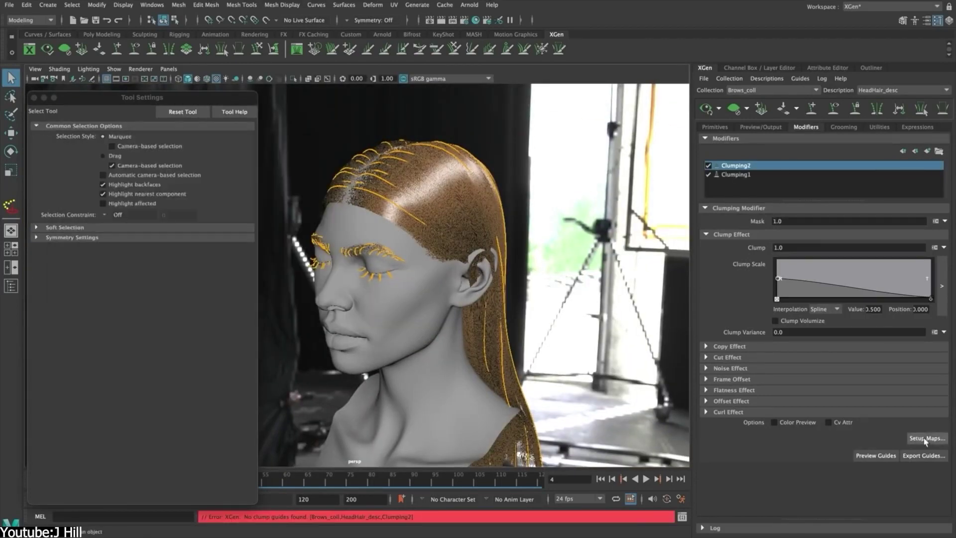
pyautogui.click(925, 439)
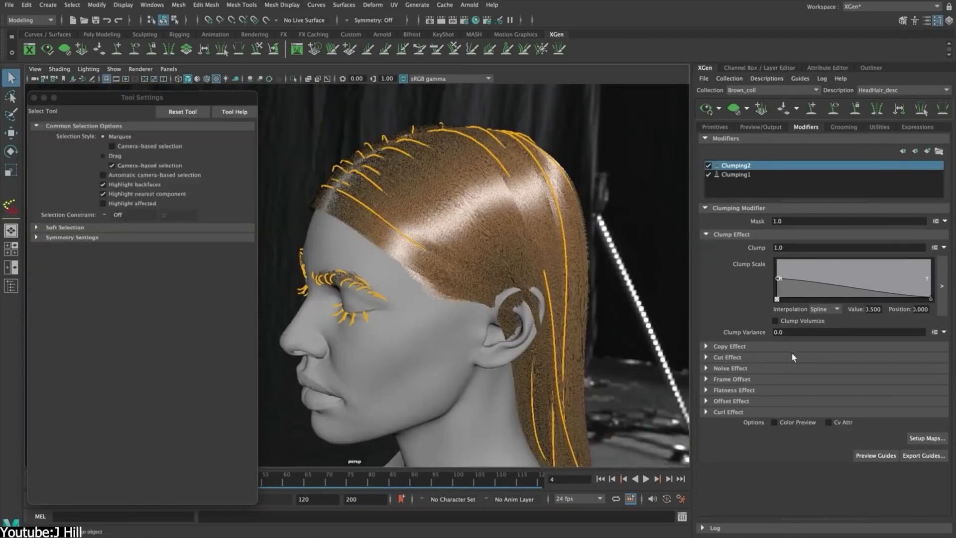
pyautogui.click(731, 368)
pyautogui.doubleClick(778, 456)
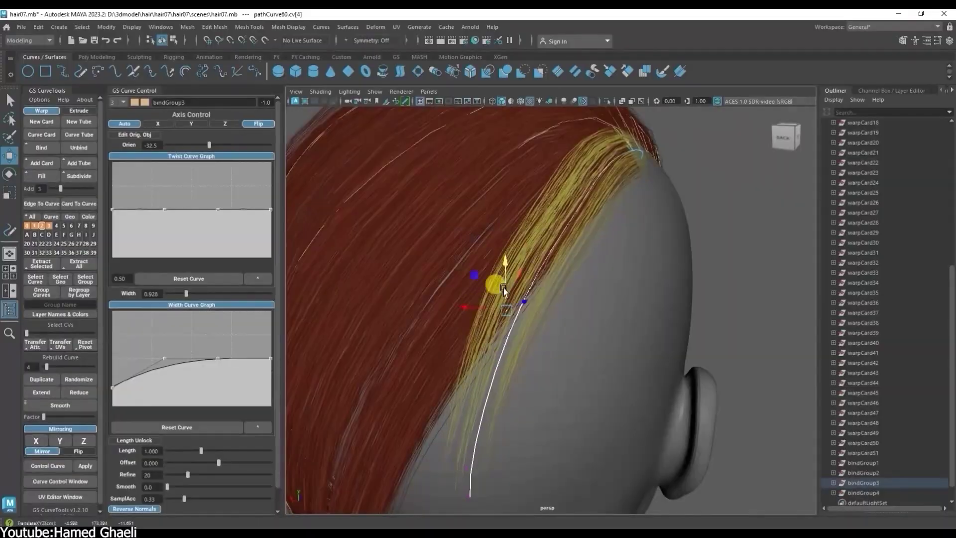
pyautogui.keyDown('alt'); pyautogui.moveTo(619, 352); pyautogui.dragTo(518, 250); pyautogui.keyUp('alt')
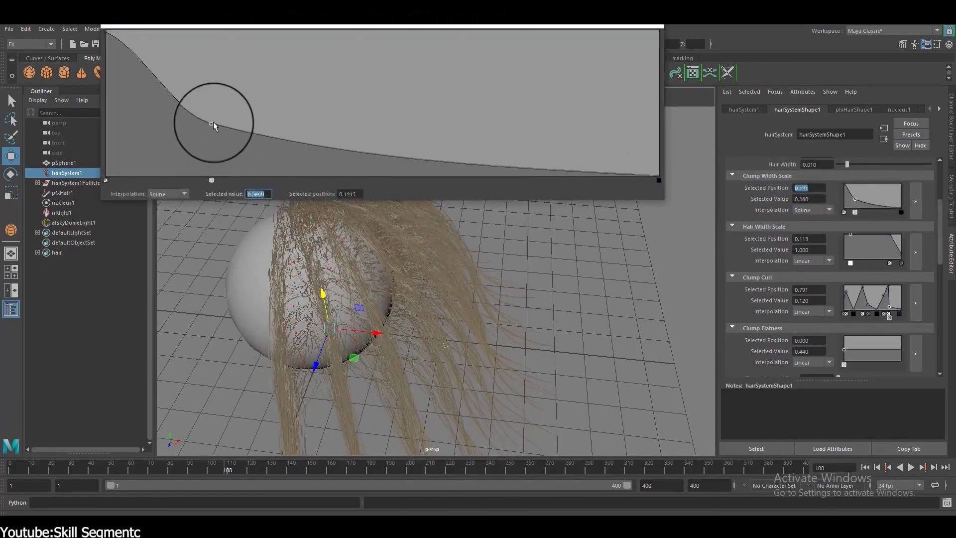
# Reshape the Clump Width Scale ramp, dropping the middle point to about 0.19, and play the simulation.
pyautogui.moveTo(214, 125); pyautogui.dragTo(230, 67)
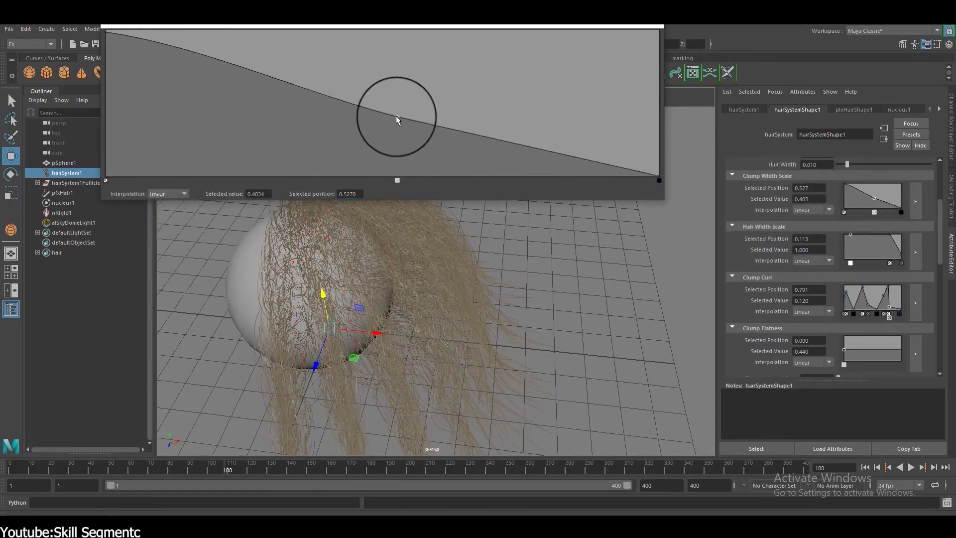
pyautogui.moveTo(397, 119); pyautogui.dragTo(333, 148)
pyautogui.click(169, 194)
pyautogui.click(163, 208)
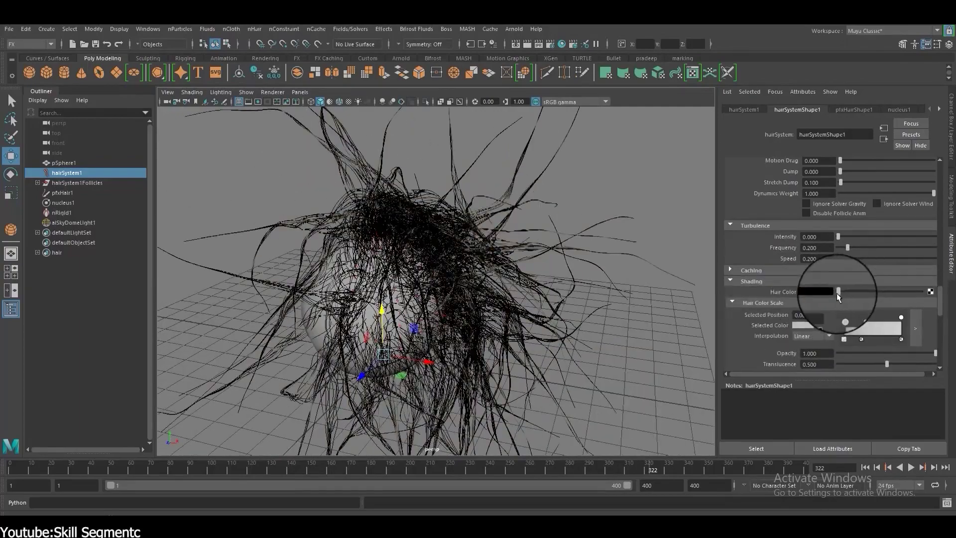
pyautogui.click(911, 467)
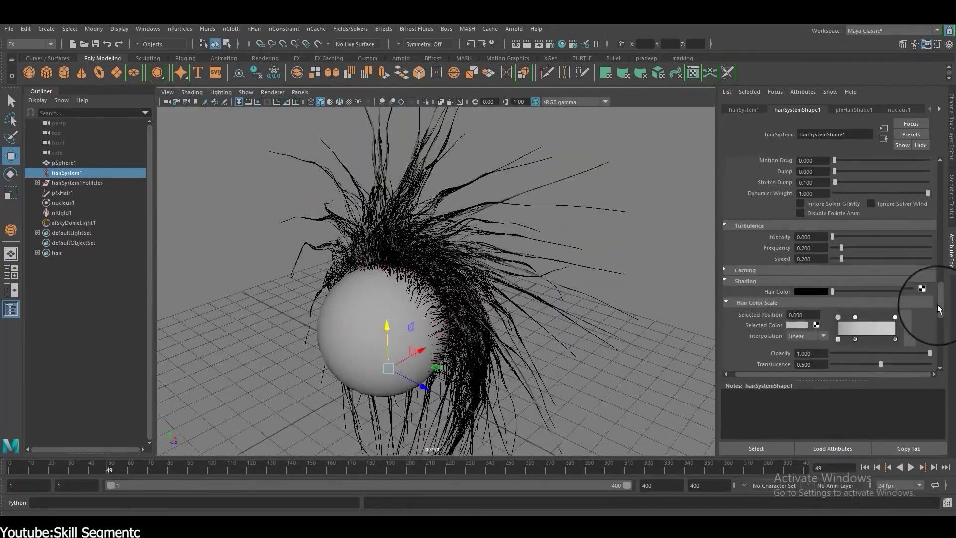
# Make the hair red and raise the random diffuse, specular and hue colour variation.
pyautogui.scroll(-5, 810, 239)
pyautogui.moveTo(927, 244); pyautogui.dragTo(890, 244)
pyautogui.scroll(1, 882, 278)
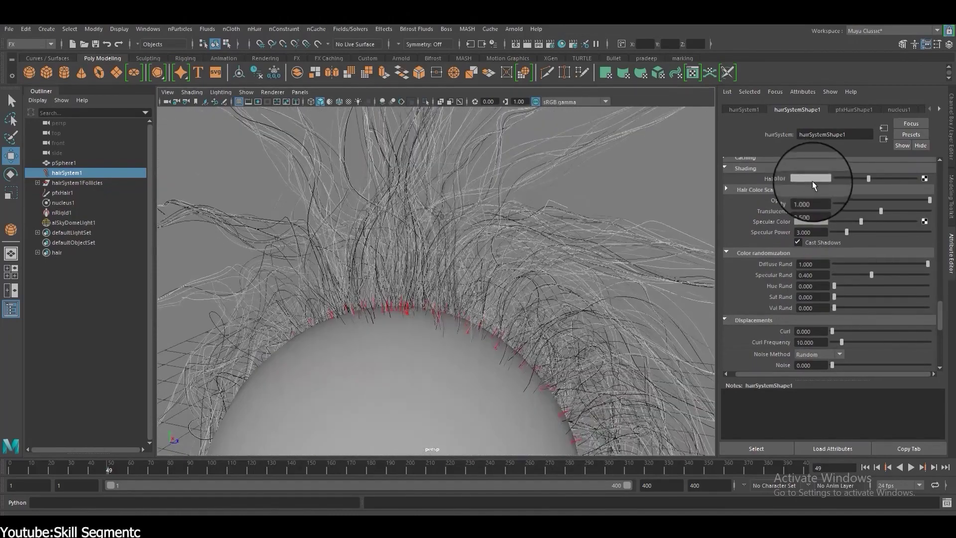
pyautogui.moveTo(826, 179); pyautogui.dragTo(903, 273)
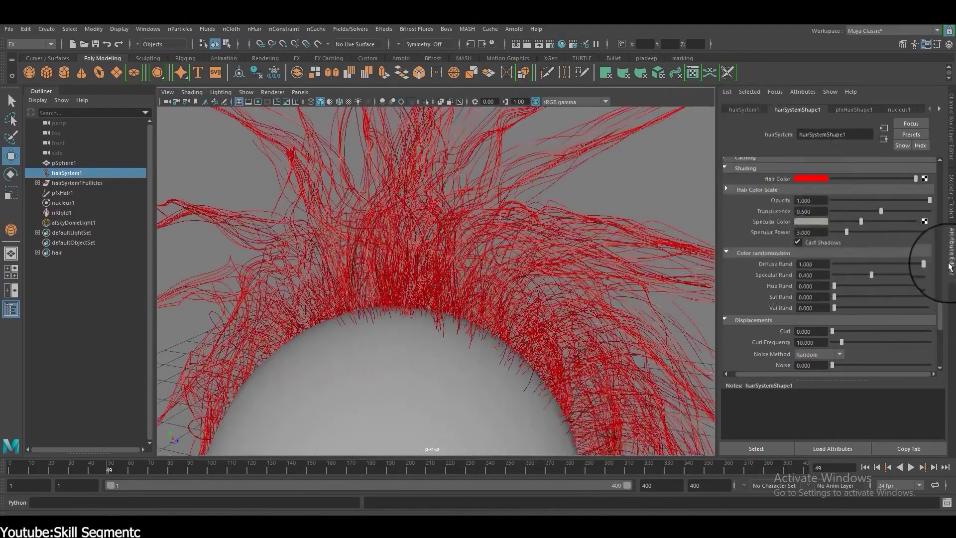
pyautogui.moveTo(834, 264); pyautogui.dragTo(890, 275)
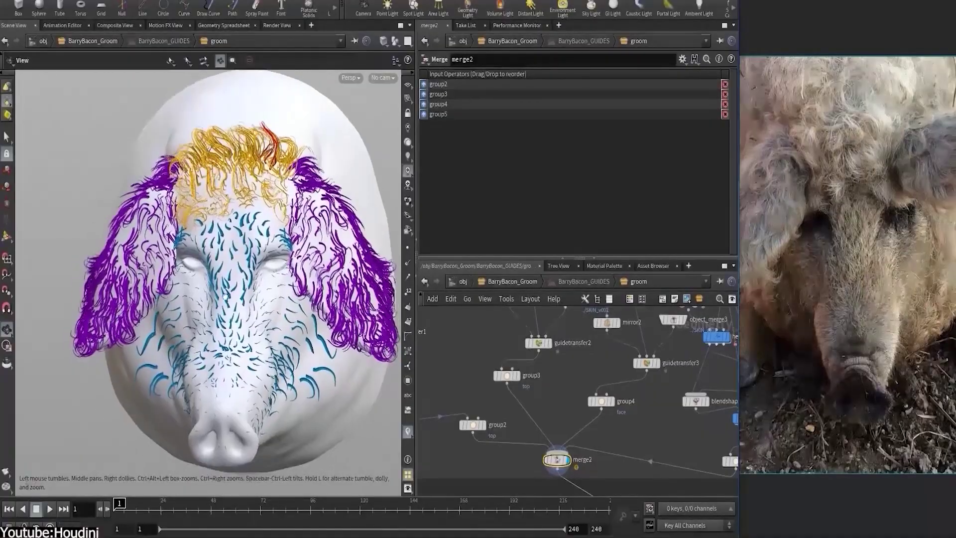
# Add a Guide Process node beneath guideprocess4 in the pig groom network.
pyautogui.moveTo(204, 313); pyautogui.dragTo(336, 294)
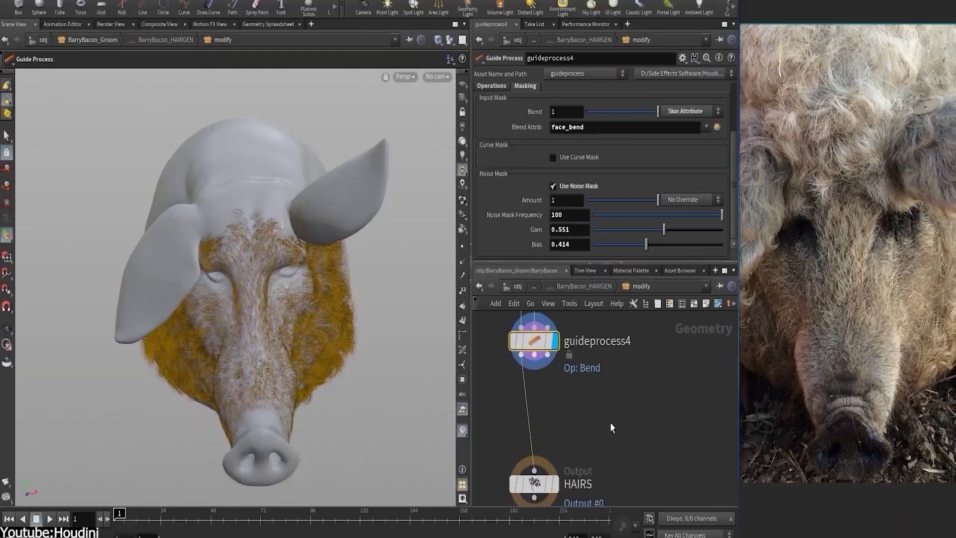
pyautogui.press('Tab')
pyautogui.click(737, 112)
pyautogui.click(559, 393)
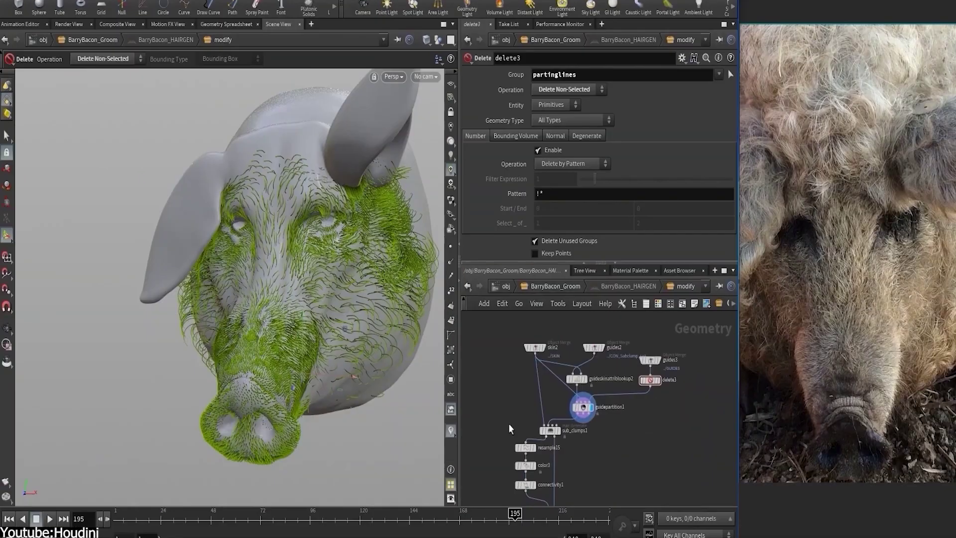
# Display guidepartition1's result in the scene view and move the nine hair generation nodes down-left.
pyautogui.moveTo(305, 378); pyautogui.dragTo(289, 391)
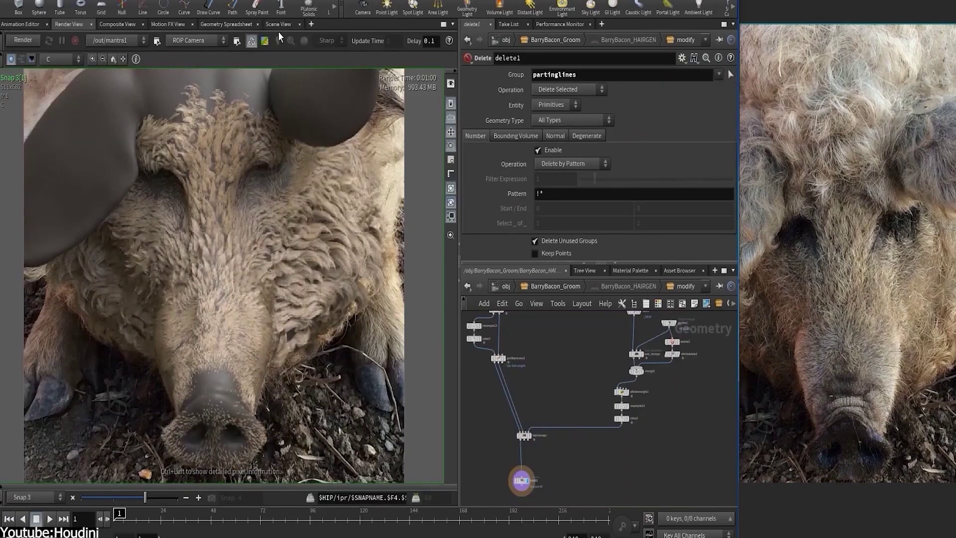
pyautogui.click(278, 24)
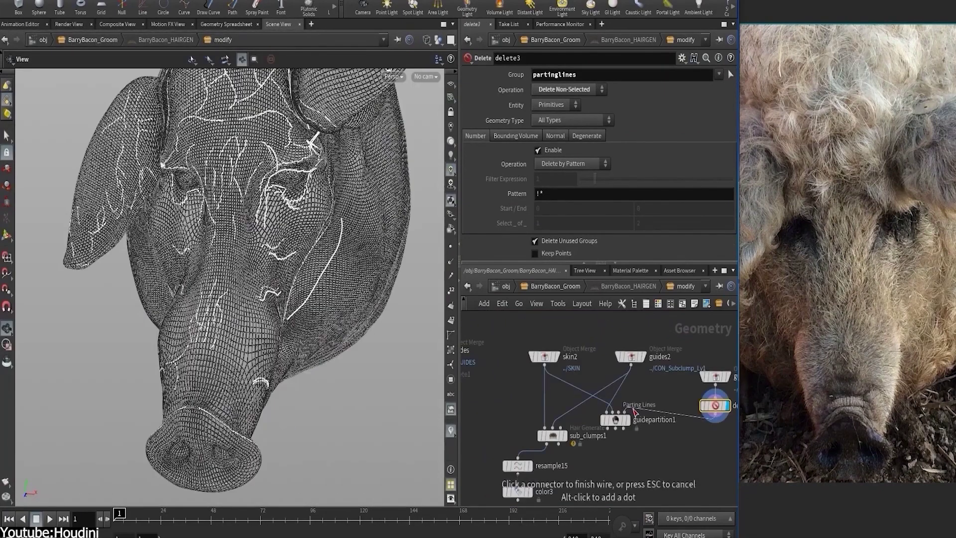
pyautogui.click(624, 423)
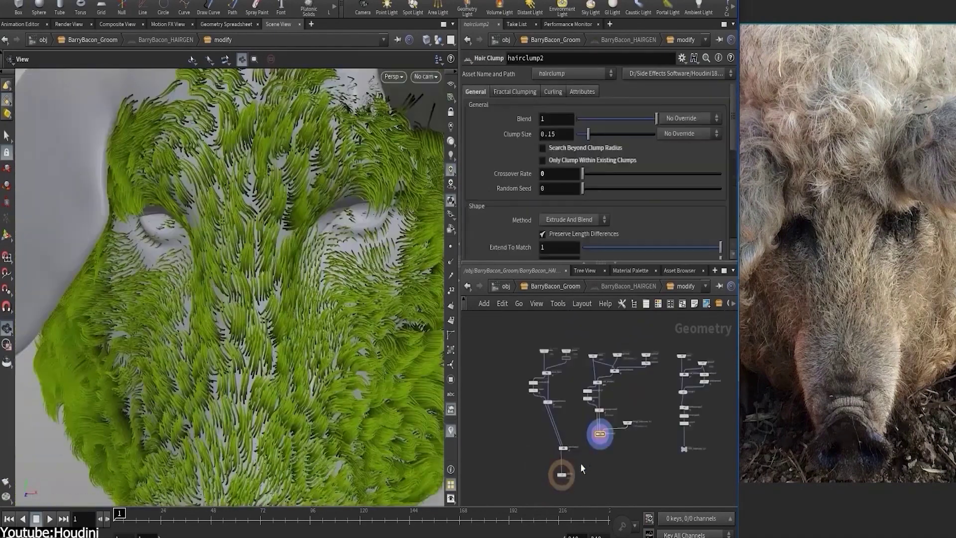
pyautogui.moveTo(581, 489); pyautogui.dragTo(581, 489)
pyautogui.moveTo(563, 482); pyautogui.dragTo(531, 493)
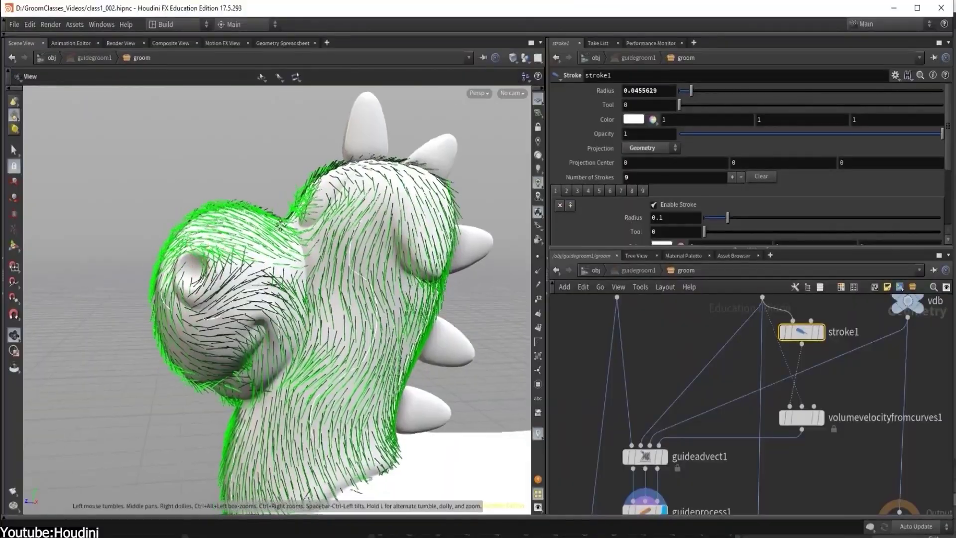
pyautogui.moveTo(279, 249); pyautogui.dragTo(261, 209)
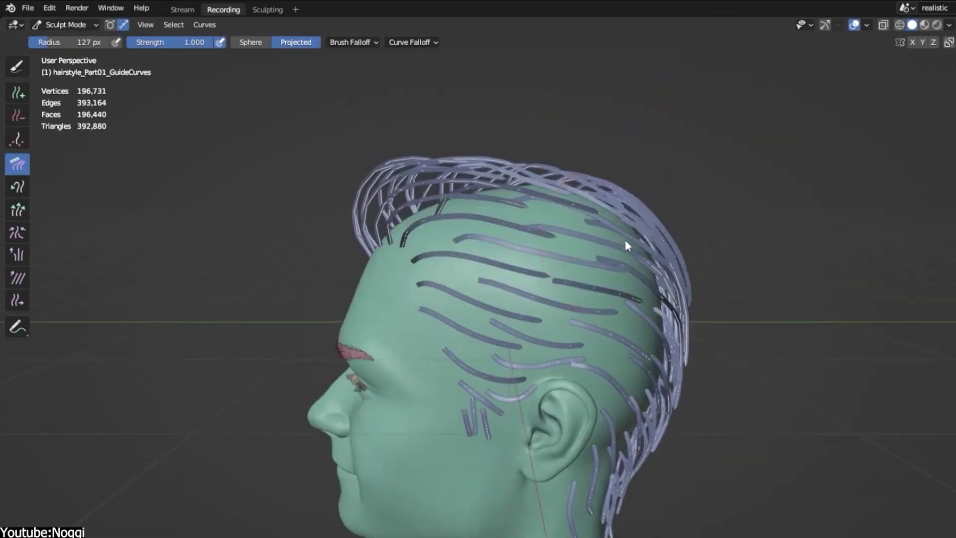
# Comb the top guide curves upward and add Duplicate Hair Curves with a 0.034 m radius.
pyautogui.moveTo(461, 152)
pyautogui.mouseDown()
pyautogui.moveTo(429, 144)
pyautogui.moveTo(525, 159)
pyautogui.mouseUp()
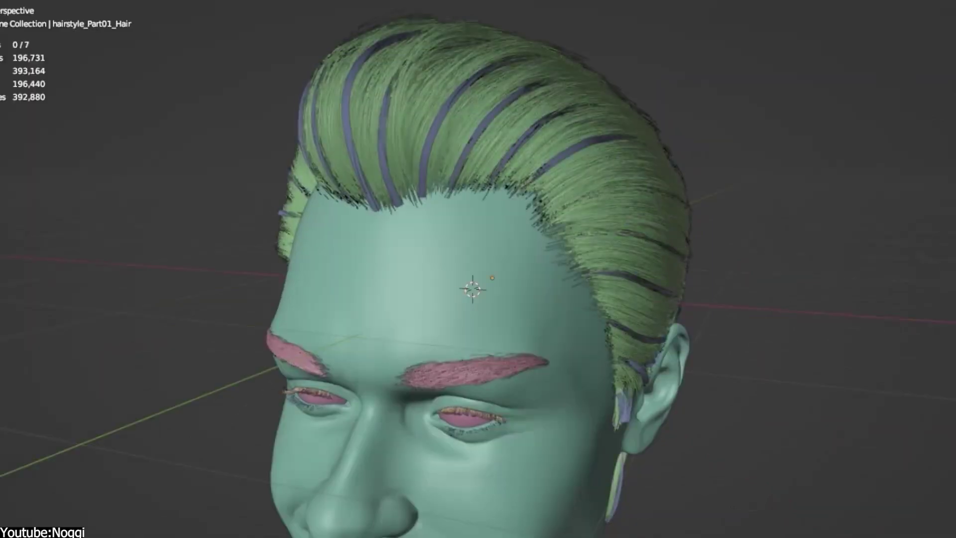
pyautogui.moveTo(697, 284); pyautogui.dragTo(504, 285, button='middle')
pyautogui.hotkey('shift', 'F1')
pyautogui.hotkey('shift', 'F1')
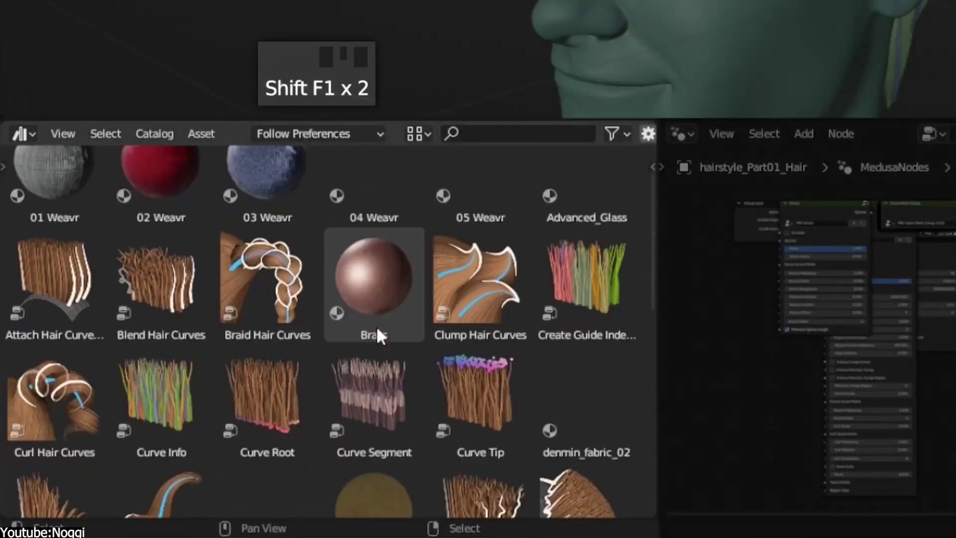
pyautogui.scroll(-2, 507, 363)
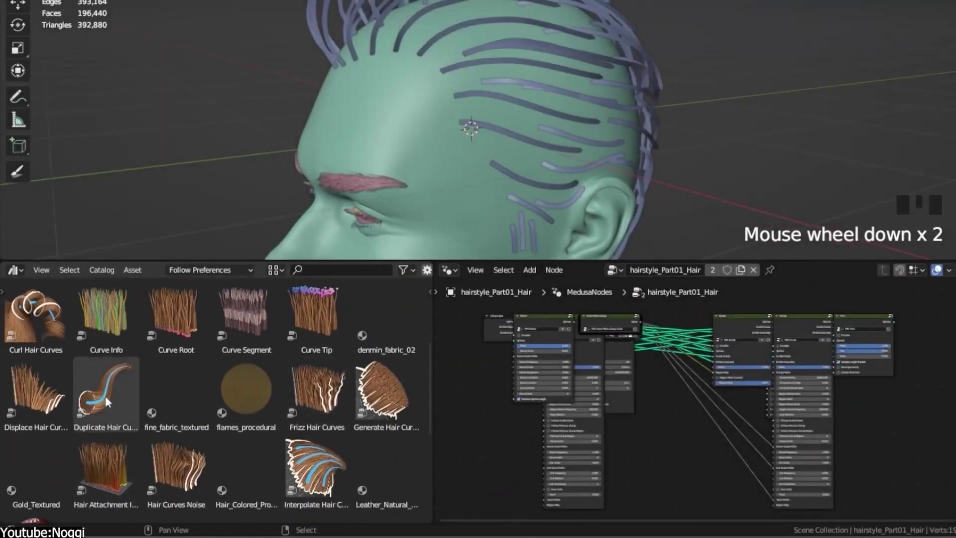
pyautogui.moveTo(106, 401); pyautogui.dragTo(470, 199)
pyautogui.scroll(-2, 299, 130)
pyautogui.moveTo(852, 394); pyautogui.dragTo(812, 394)
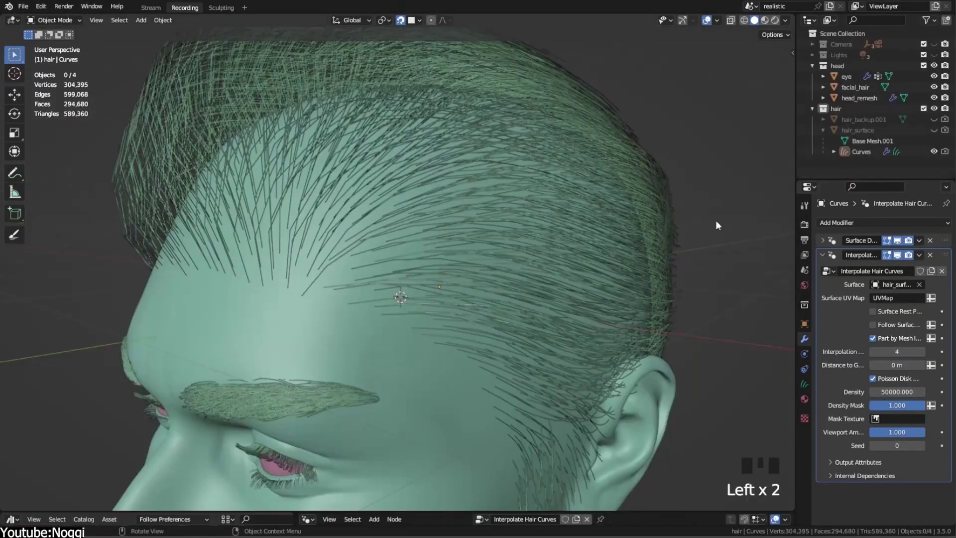
# Add a 'density' vertex group and use it as the Density Mask attribute.
pyautogui.moveTo(715, 219); pyautogui.dragTo(731, 333, button='middle')
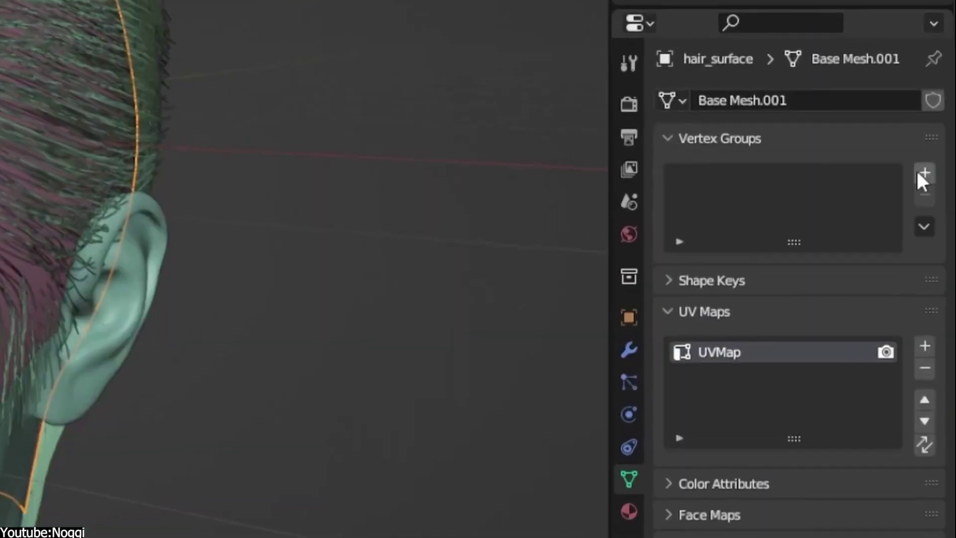
pyautogui.click(925, 173)
pyautogui.doubleClick(747, 179)
pyautogui.write('d')
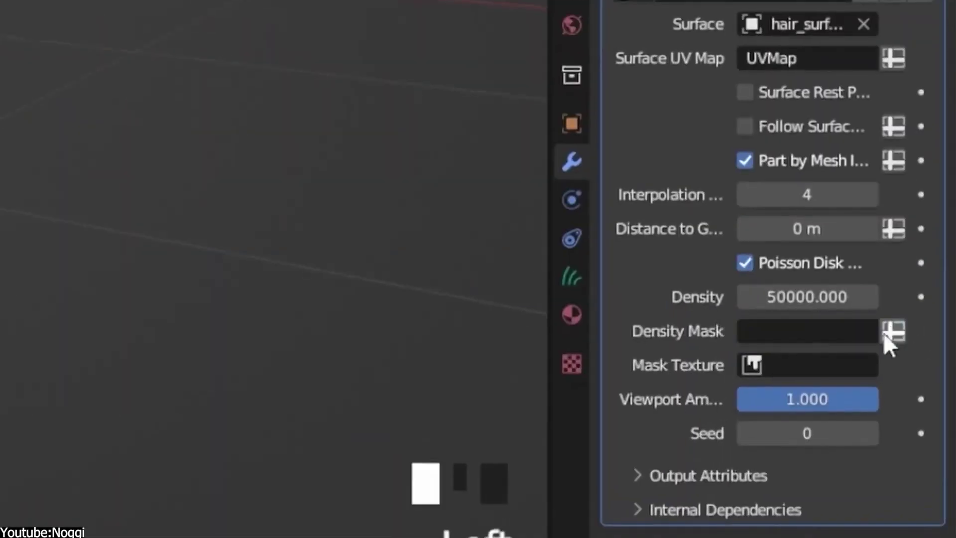
pyautogui.click(886, 335)
pyautogui.write('density')
pyautogui.press('Return')
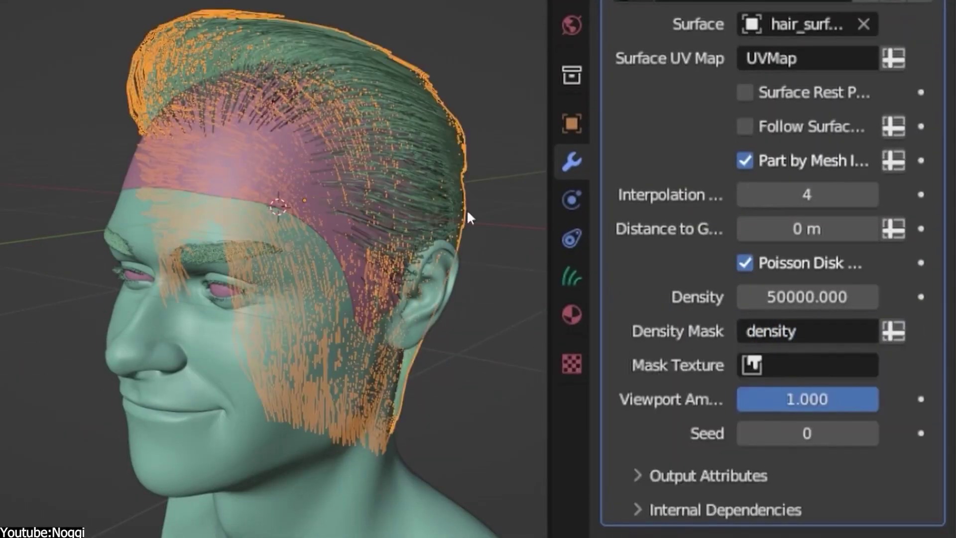